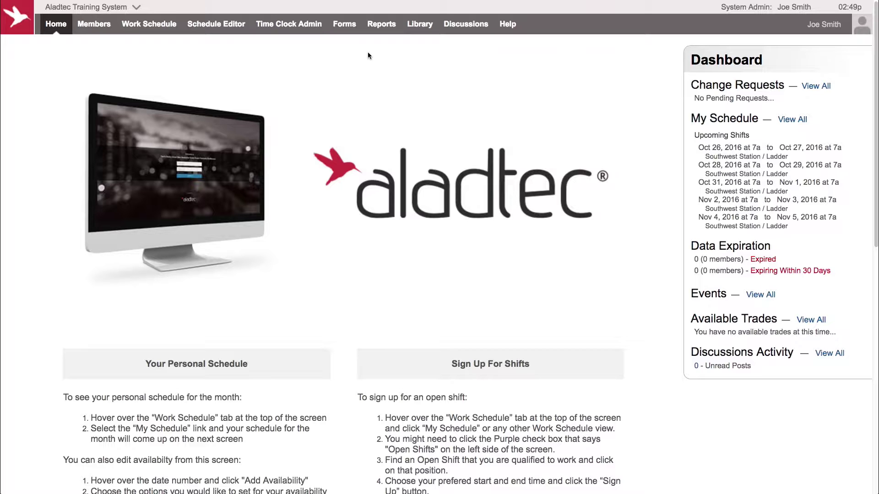
# Show the Forms menu with its form configurator and six forms available to submit
pyautogui.moveTo(346, 29)
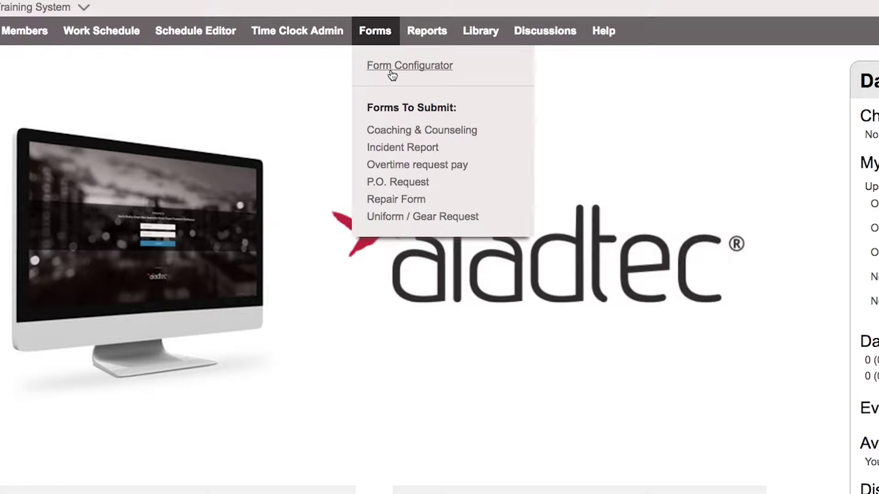
# Open the Repair Form, view its earliest submission, and bring up page options for printing
pyautogui.click(396, 200)
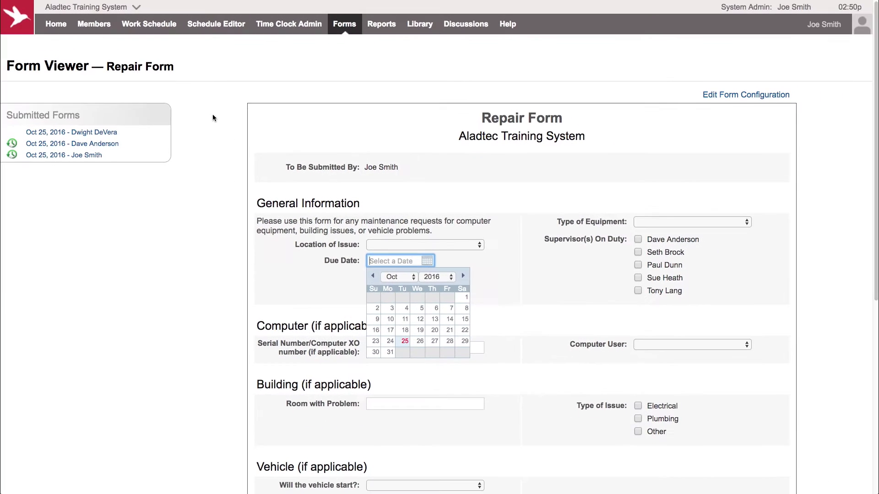
pyautogui.click(213, 118)
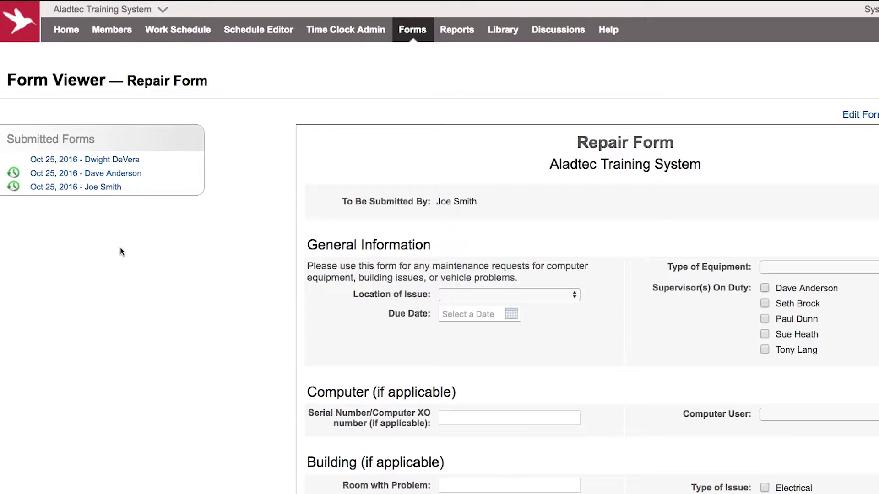
pyautogui.click(82, 187)
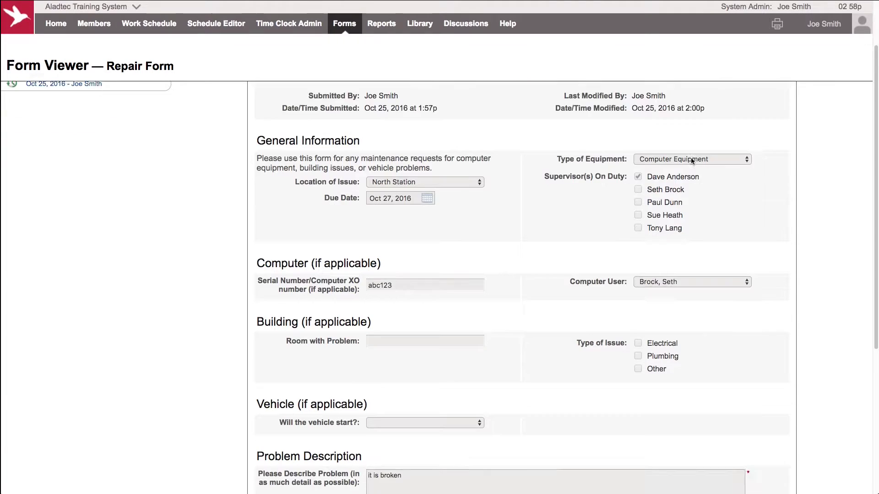
pyautogui.scroll(-3, 691, 158)
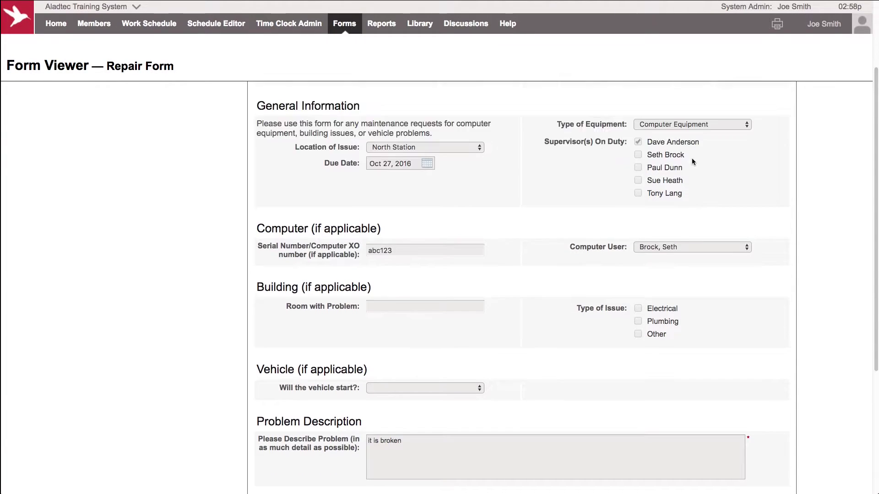
pyautogui.scroll(3, 692, 161)
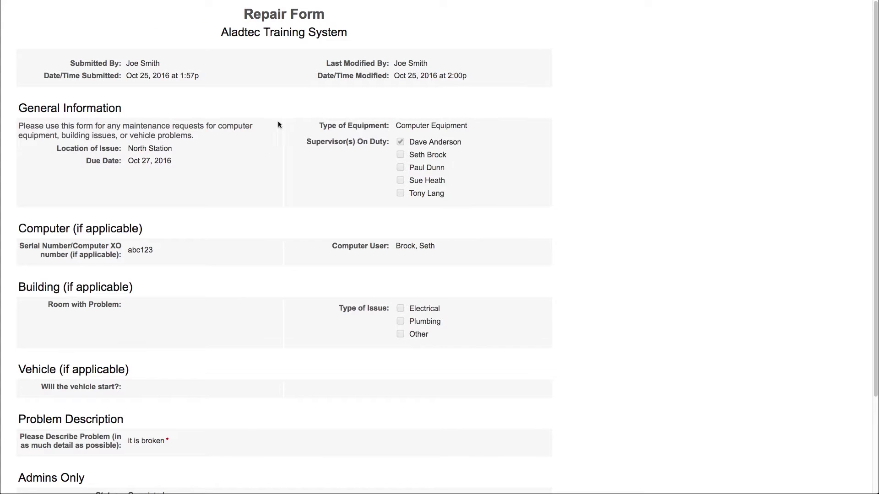
pyautogui.rightClick(267, 160)
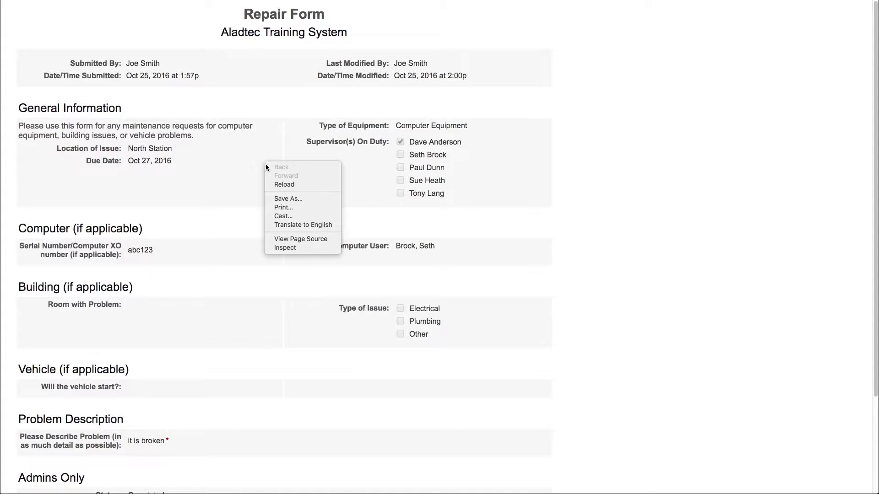
# Start printing the submitted Repair Form, then cancel back to the Form Viewer
pyautogui.click(291, 211)
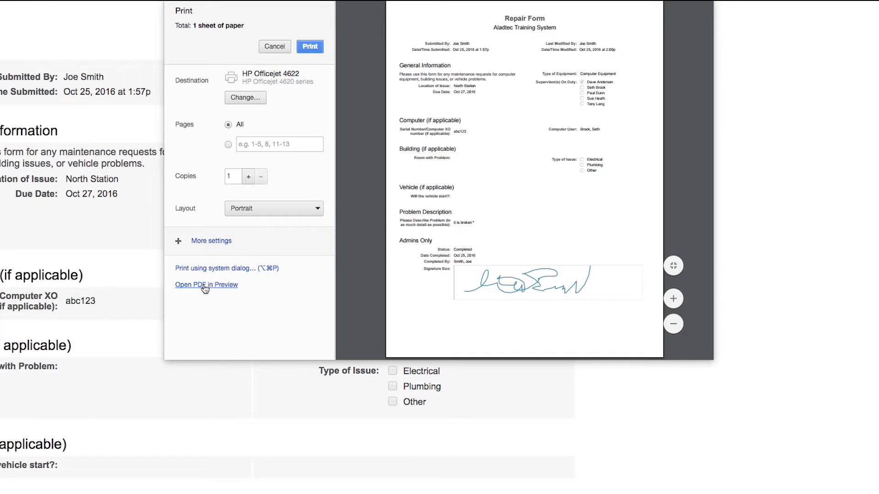
pyautogui.click(205, 286)
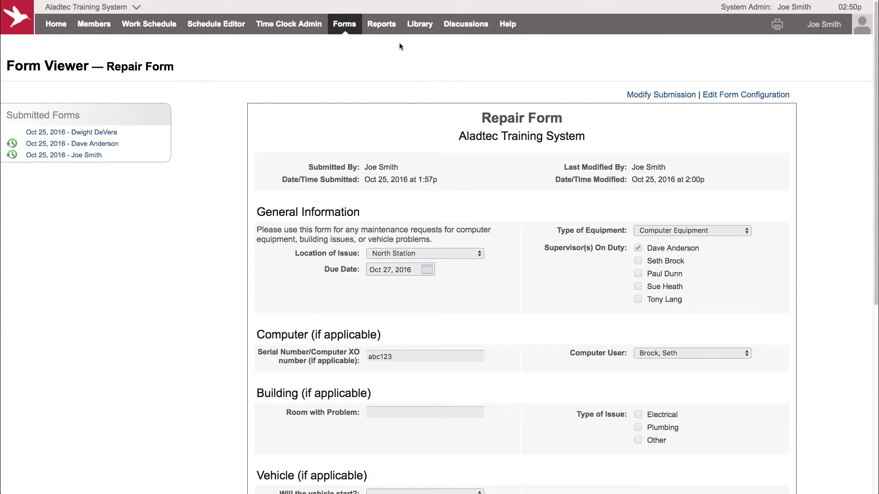
# Open the Repair Form report under Reports From Forms, listing all three submissions
pyautogui.moveTo(383, 33)
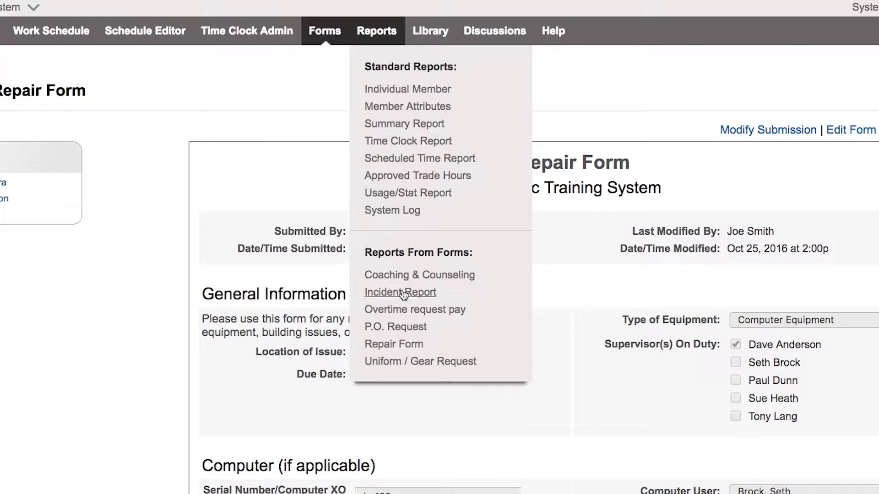
pyautogui.click(395, 344)
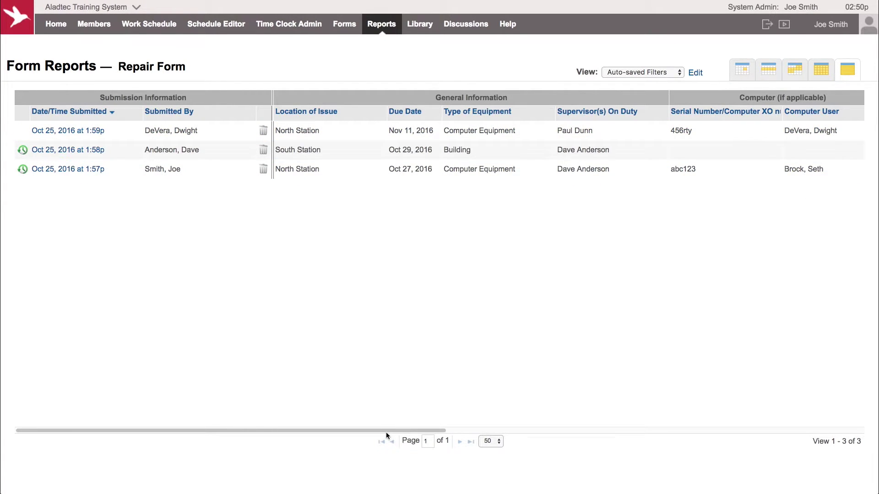
pyautogui.moveTo(386, 431); pyautogui.dragTo(807, 418)
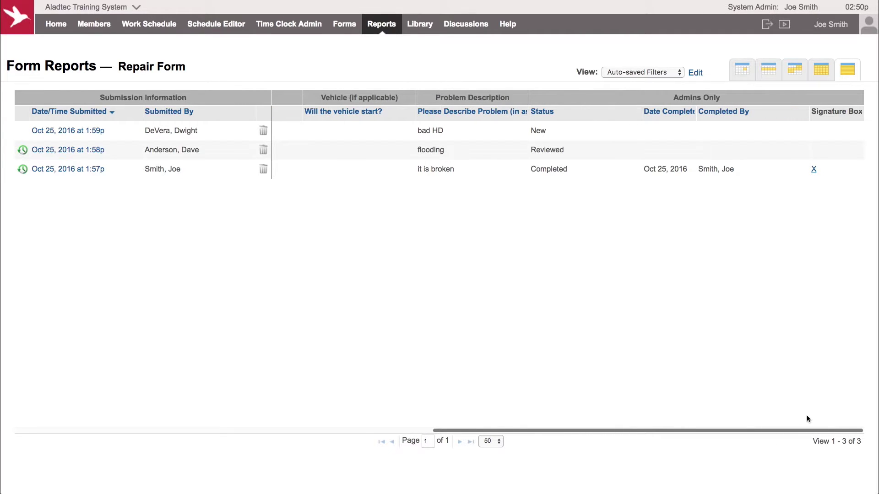
pyautogui.moveTo(807, 416); pyautogui.dragTo(800, 410)
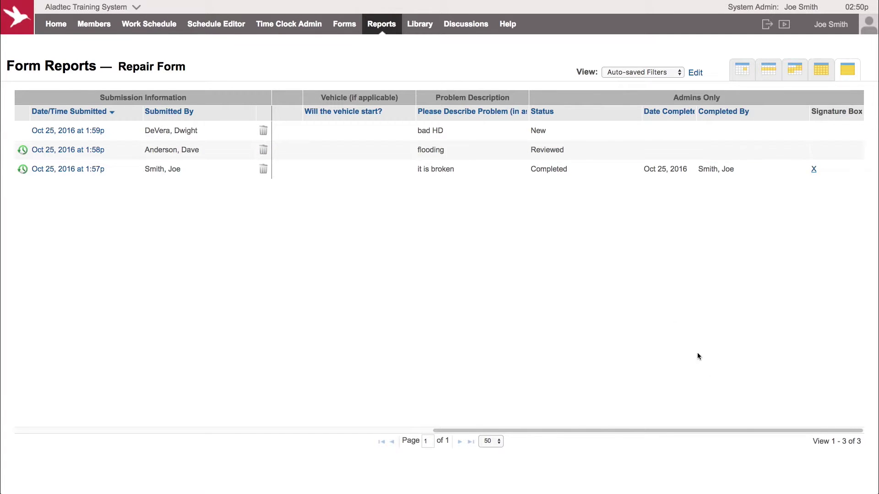
pyautogui.moveTo(743, 430); pyautogui.dragTo(211, 448)
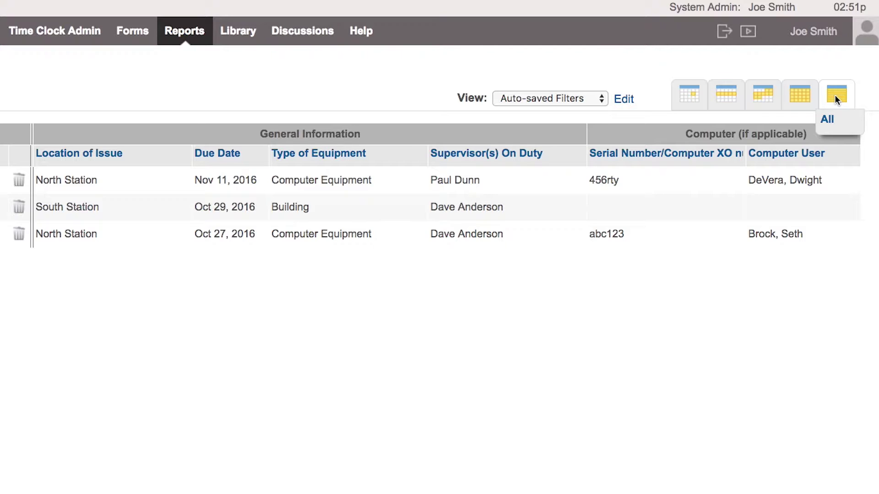
pyautogui.moveTo(767, 93)
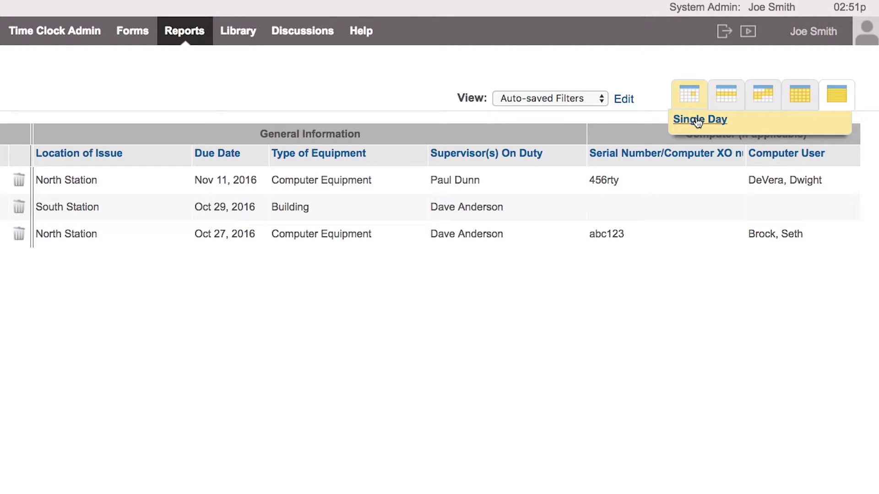
pyautogui.click(698, 120)
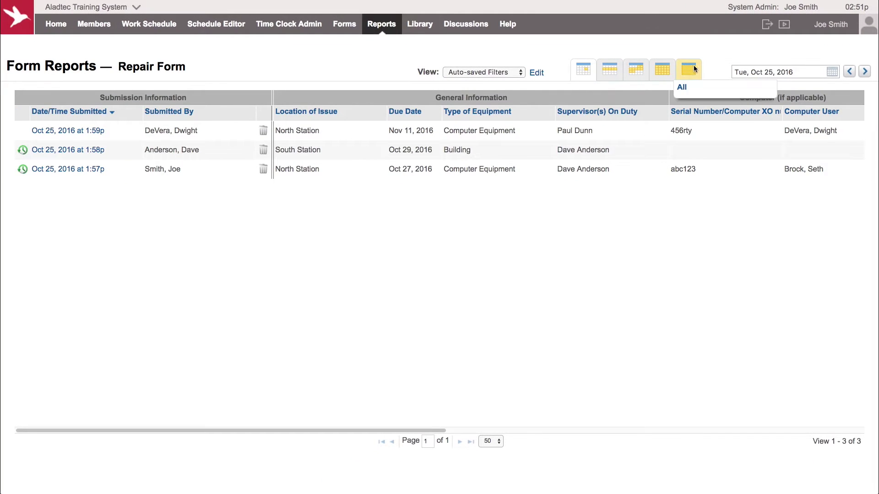
pyautogui.click(694, 88)
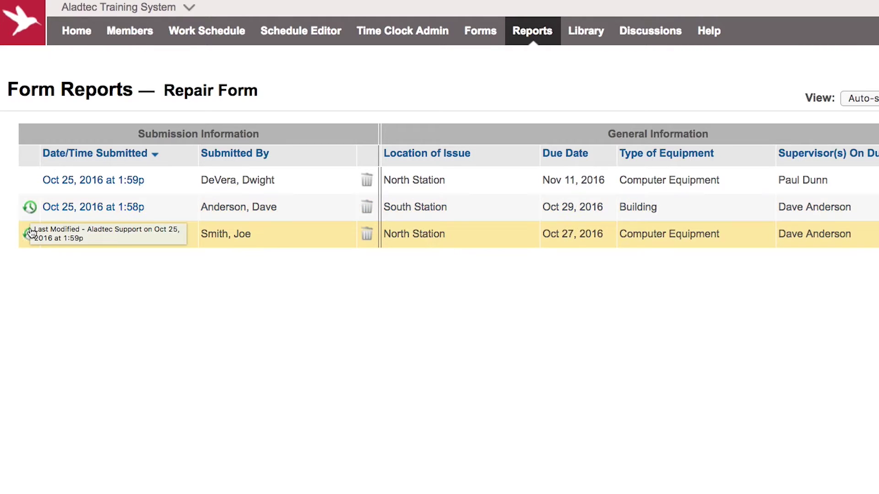
# Review the second submission's modification history details, then open the report's column and filter settings
pyautogui.moveTo(31, 210)
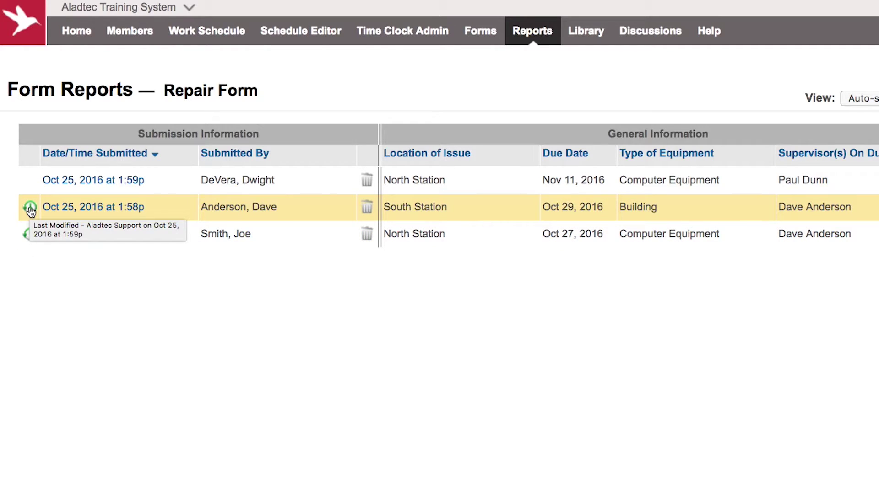
pyautogui.click(30, 210)
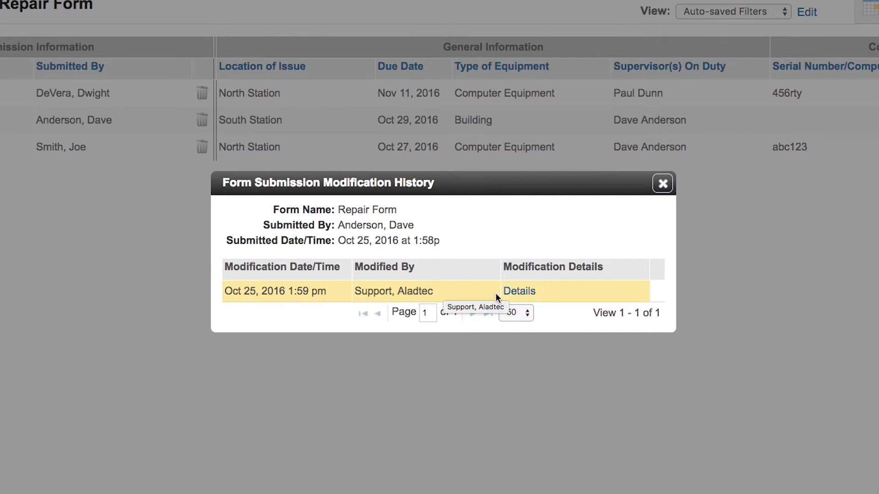
pyautogui.click(514, 292)
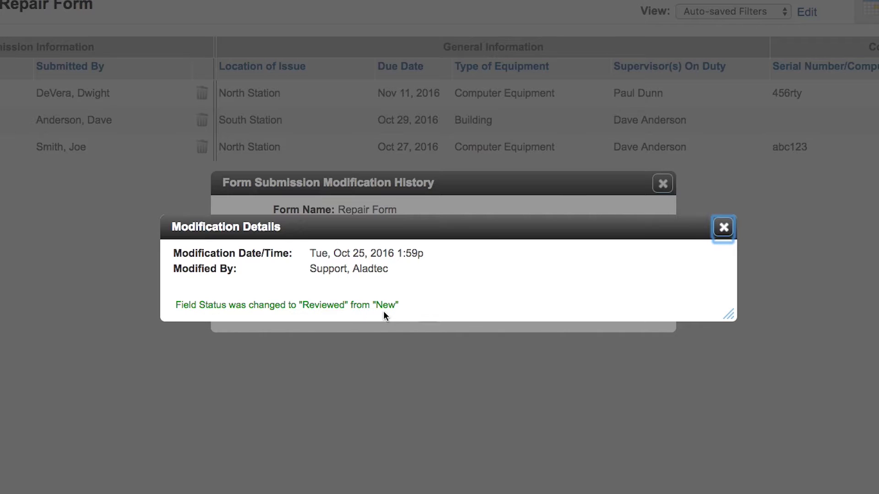
pyautogui.click(724, 227)
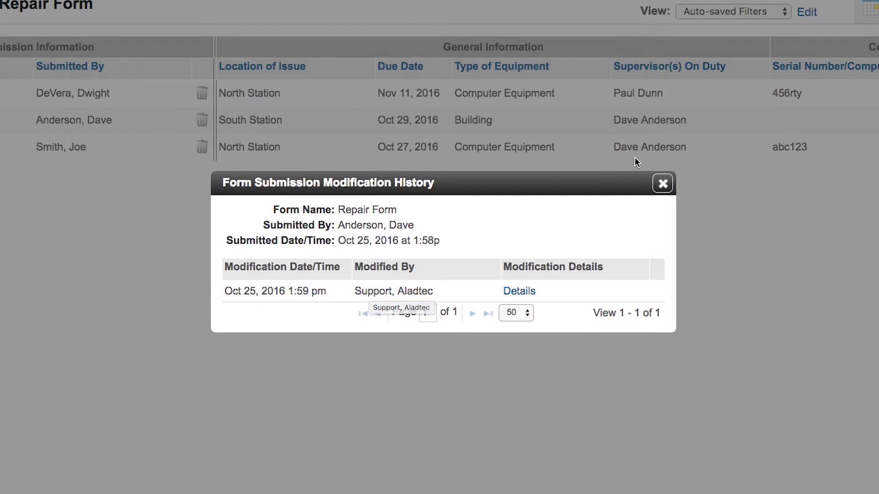
pyautogui.click(662, 184)
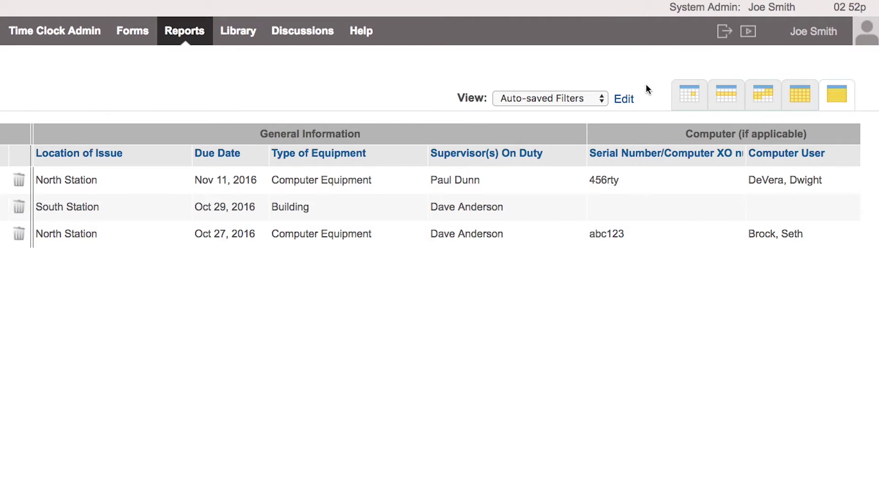
pyautogui.click(623, 102)
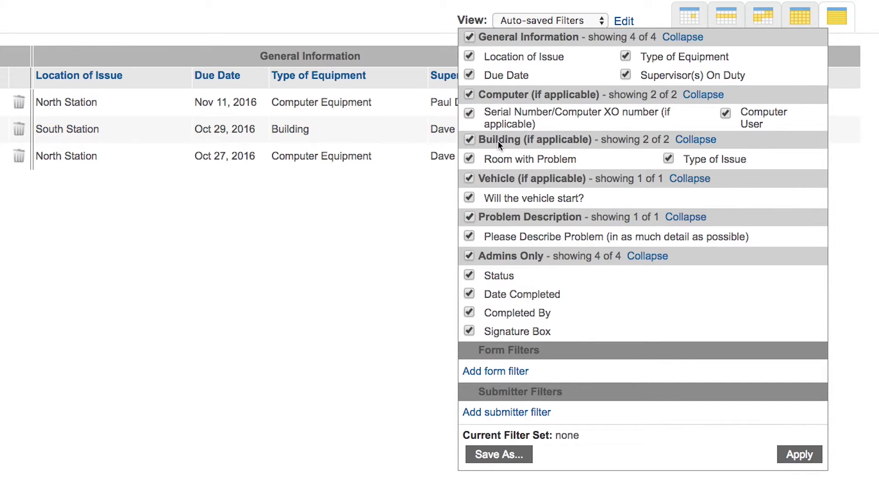
# Hide the Computer, Building and Signature Box fields from the Repair Form report and apply
pyautogui.click(469, 94)
pyautogui.click(469, 139)
pyautogui.click(470, 332)
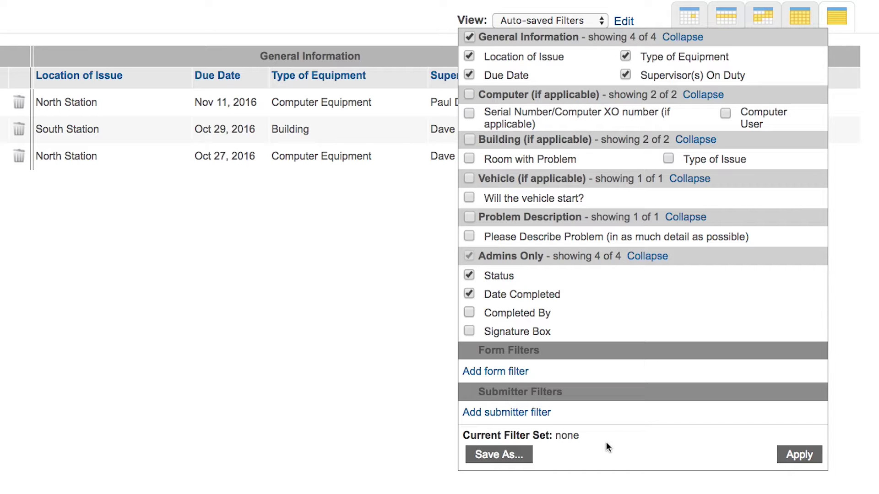
pyautogui.click(799, 455)
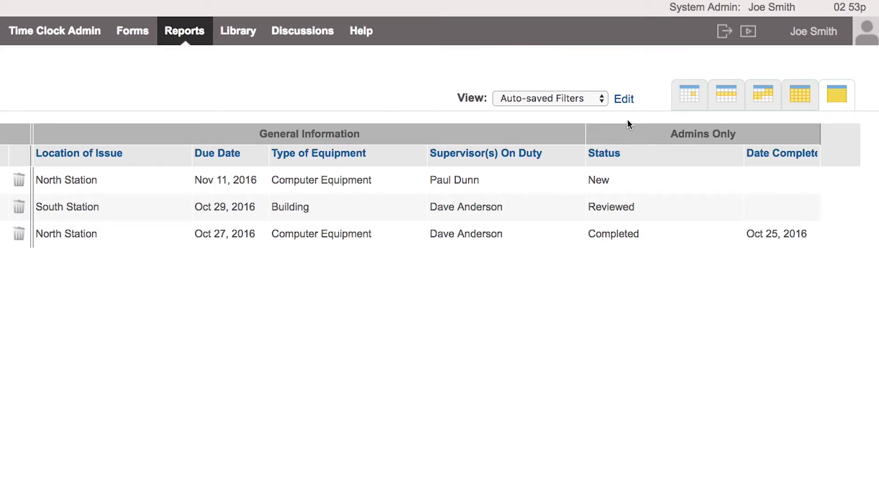
pyautogui.click(624, 100)
pyautogui.scroll(-1, 631, 137)
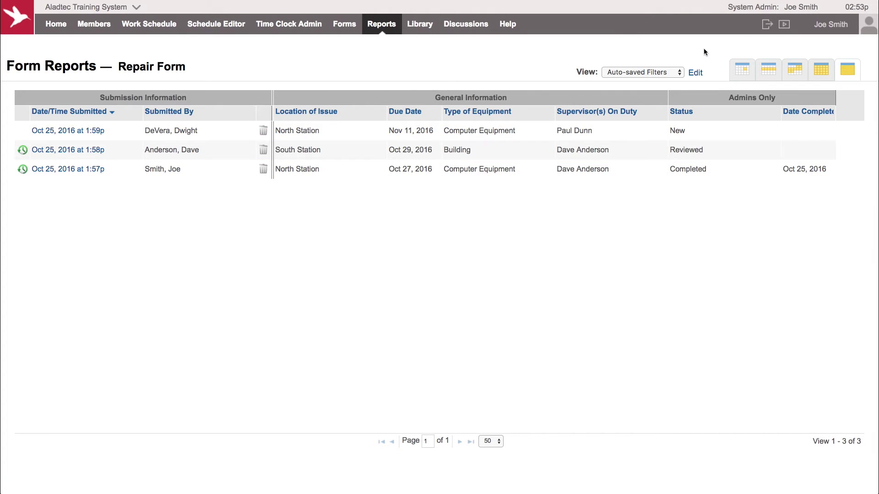
# Add a Status = New form filter, leaving only the Oct 25, 2016 submission
pyautogui.click(695, 73)
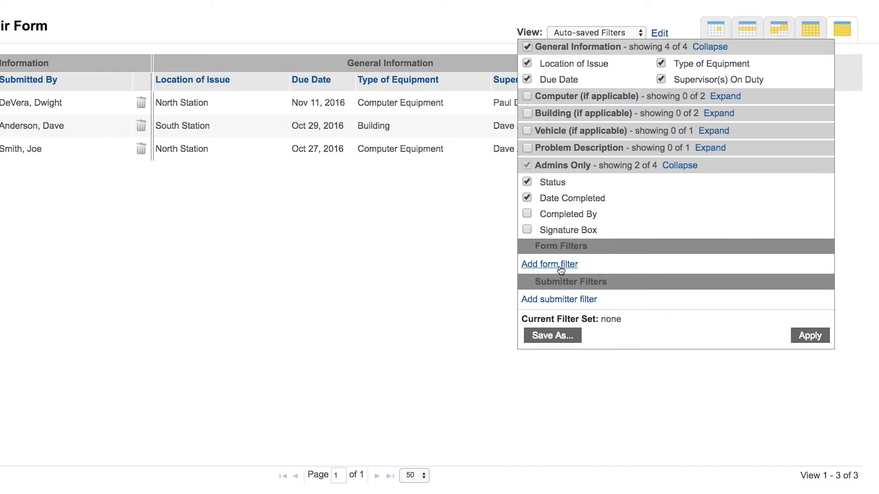
pyautogui.click(561, 266)
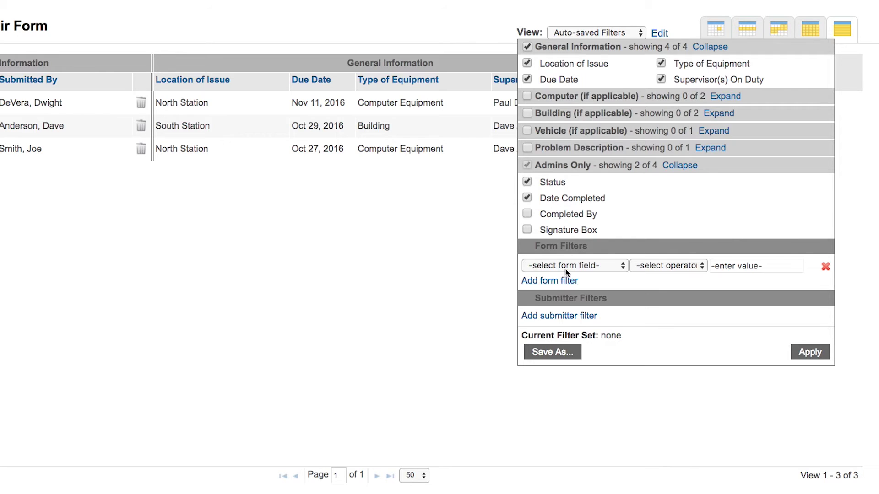
pyautogui.click(613, 266)
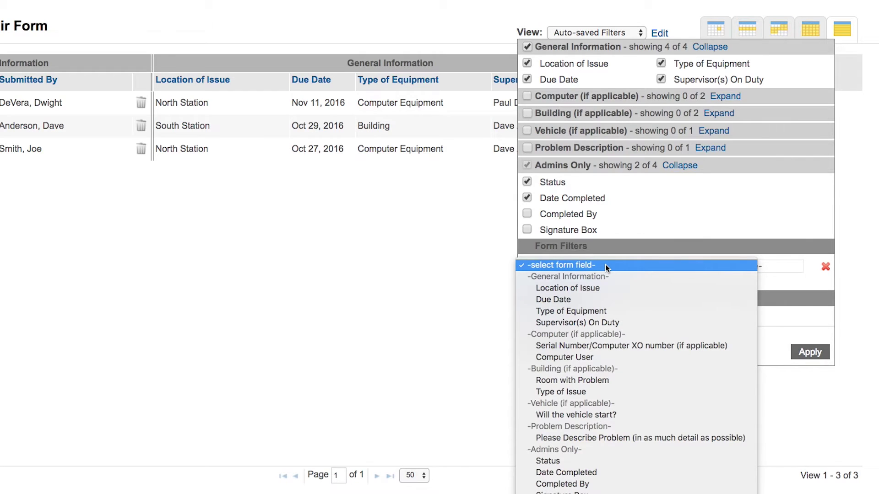
pyautogui.click(565, 462)
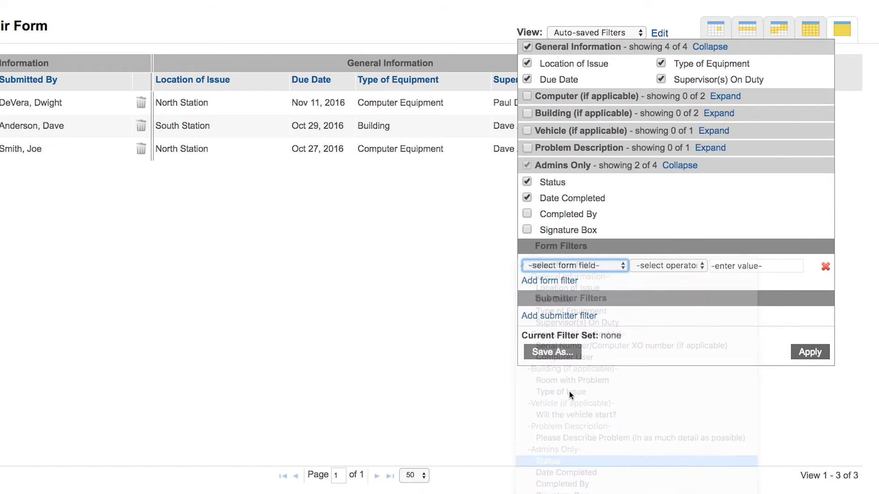
pyautogui.click(762, 269)
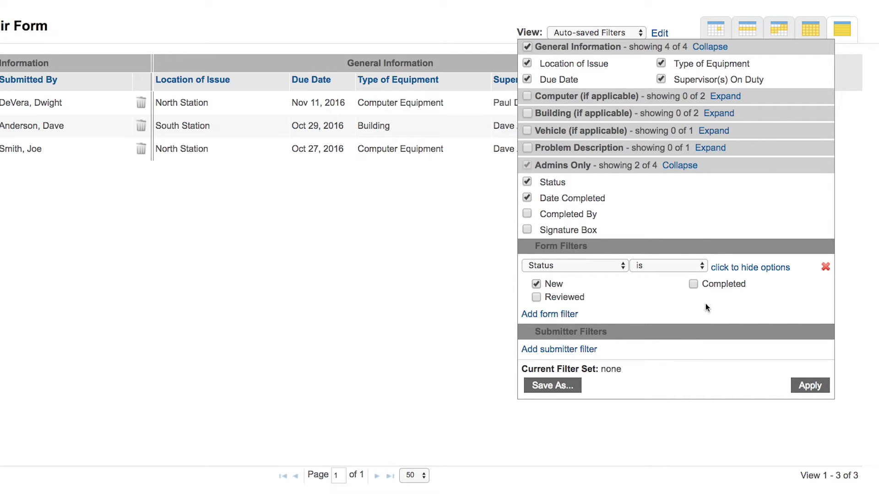
pyautogui.click(810, 386)
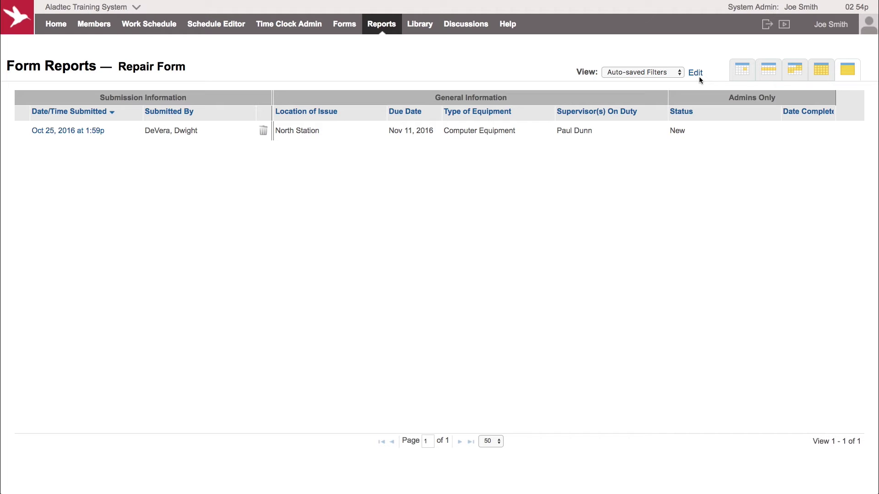
pyautogui.click(669, 73)
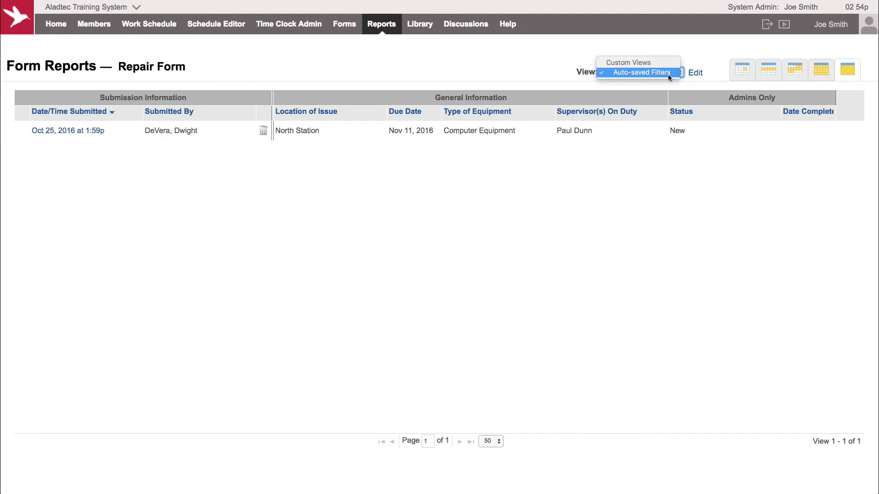
pyautogui.click(721, 43)
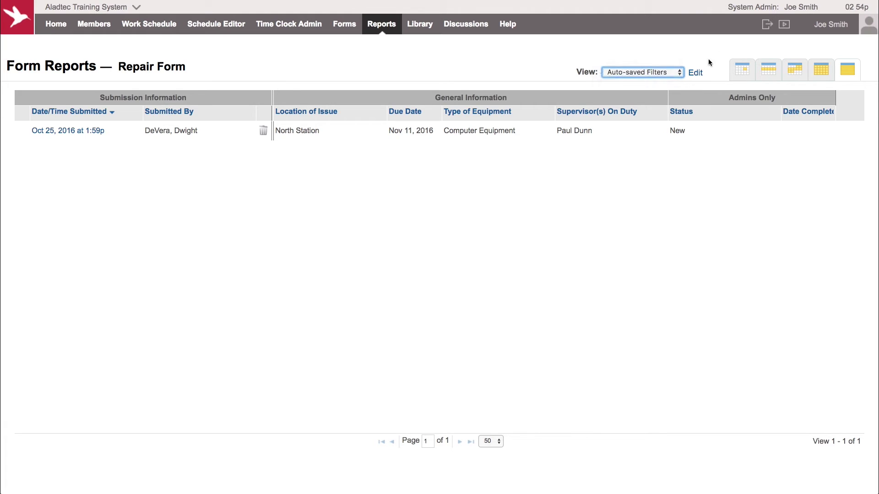
# Save the current columns and Status filter as a view named 'New submissions'
pyautogui.click(696, 74)
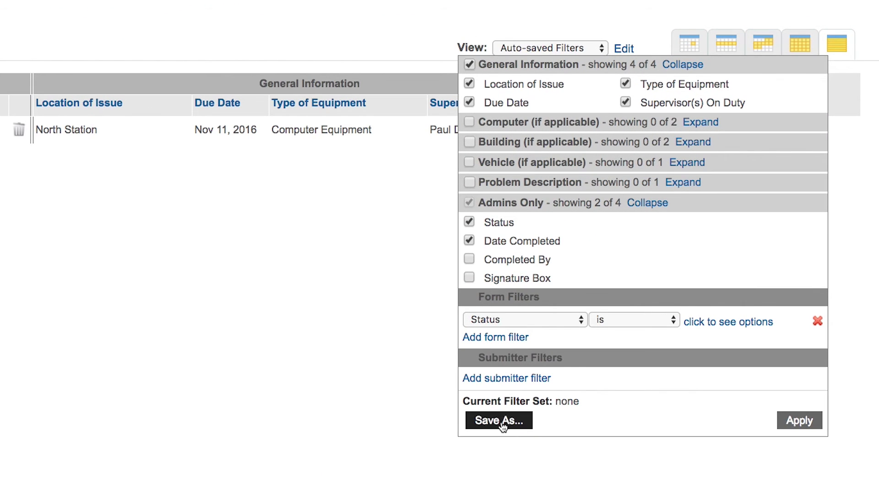
pyautogui.click(611, 338)
pyautogui.click(571, 420)
pyautogui.write('N')
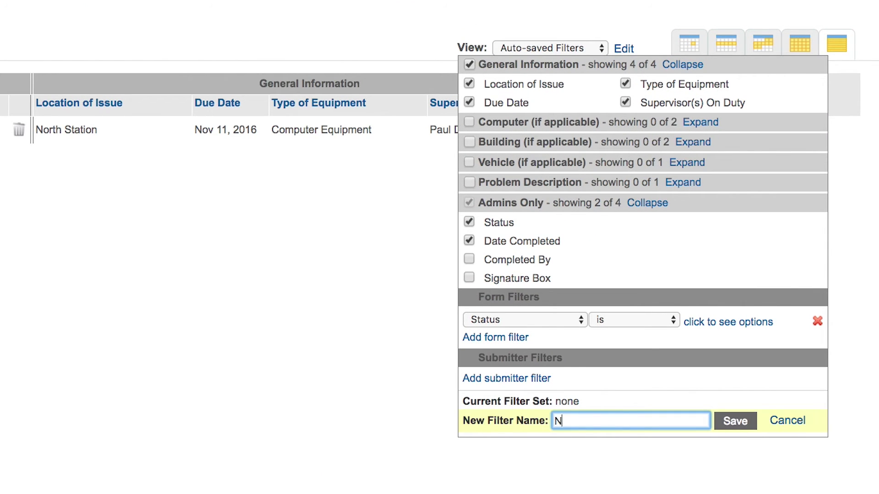
pyautogui.write('ew submissions')
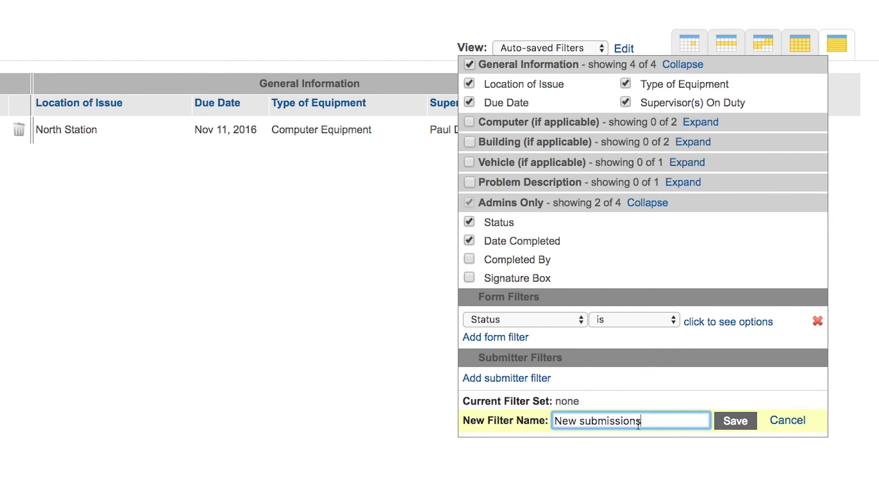
pyautogui.click(734, 421)
# Switch the report to the New submissions view and open its settings
pyautogui.scroll(3, 524, 81)
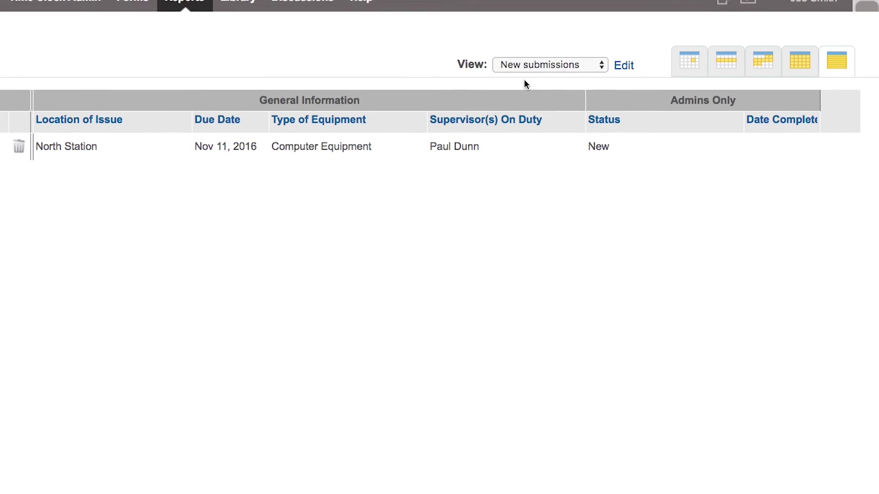
pyautogui.click(556, 97)
pyautogui.click(556, 98)
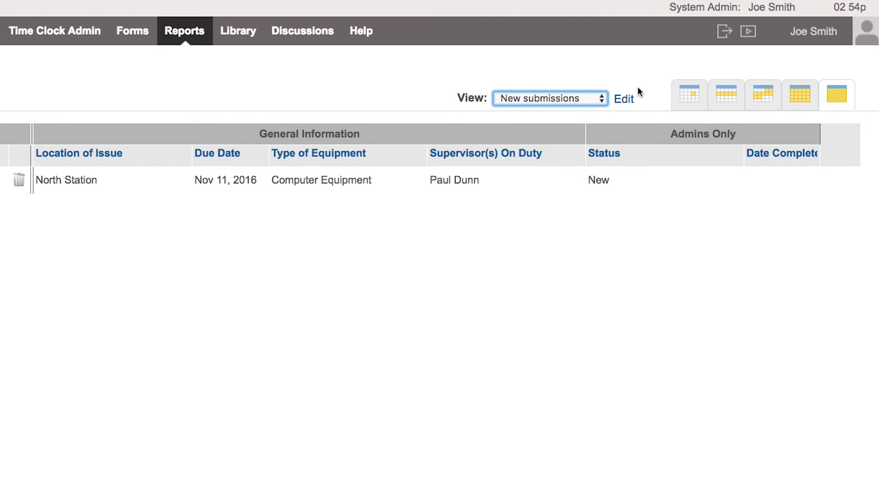
pyautogui.click(623, 99)
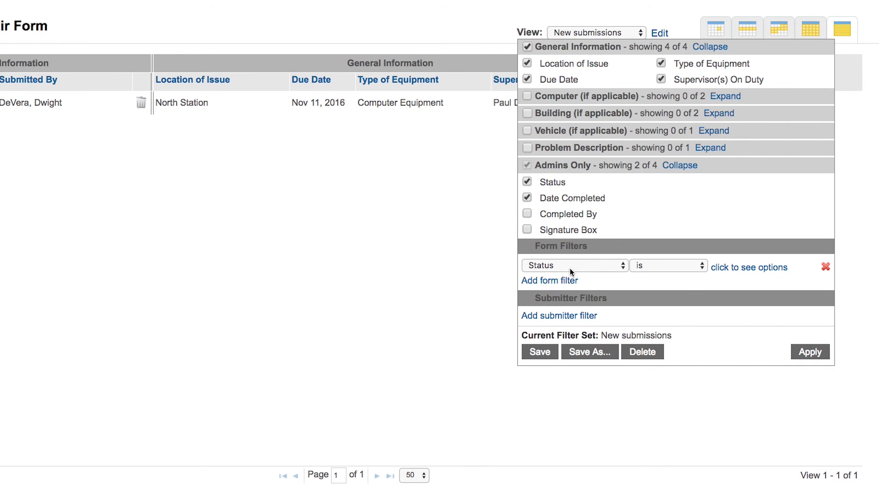
# Start a submitter filter, remove the empty row unused, and close the New submissions settings
pyautogui.click(573, 319)
pyautogui.click(607, 317)
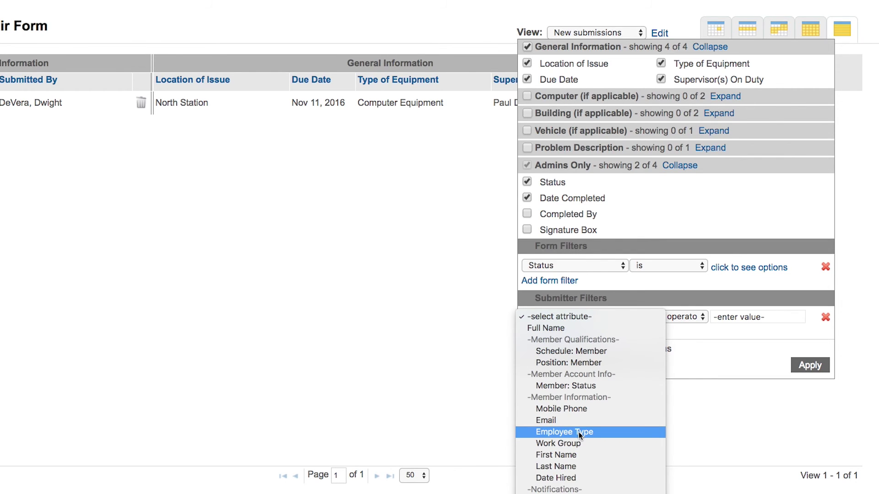
pyautogui.click(756, 331)
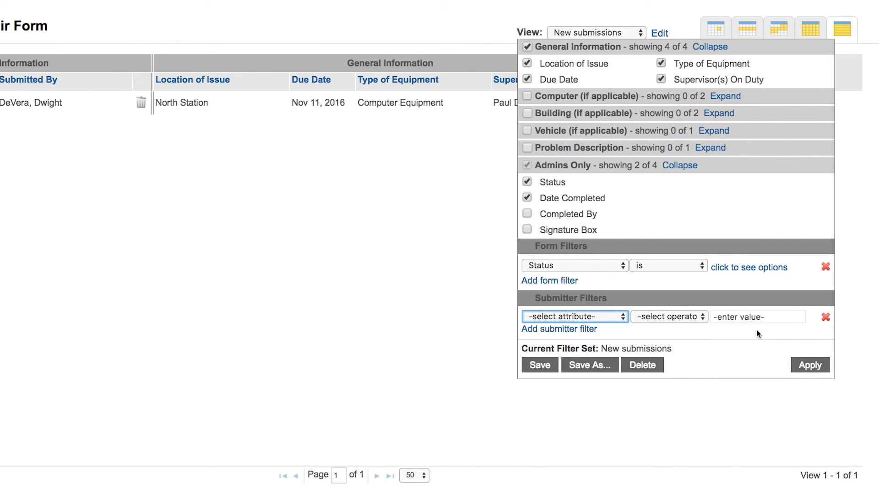
pyautogui.click(826, 316)
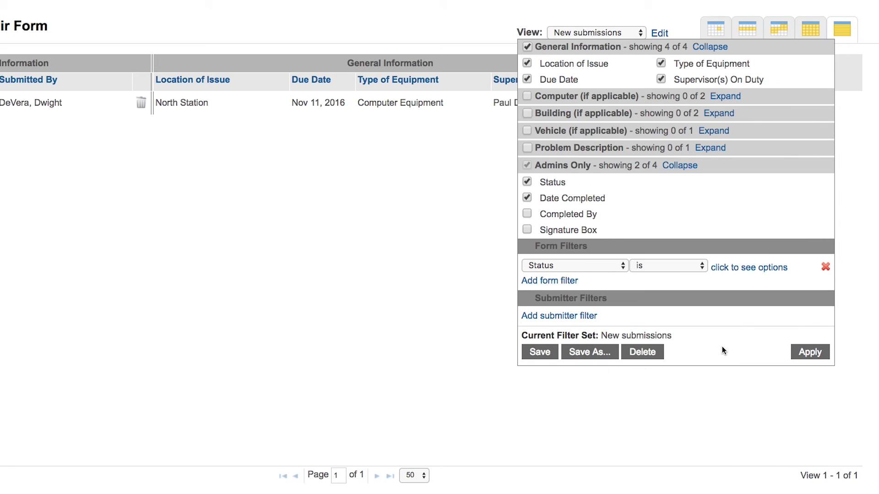
pyautogui.click(716, 381)
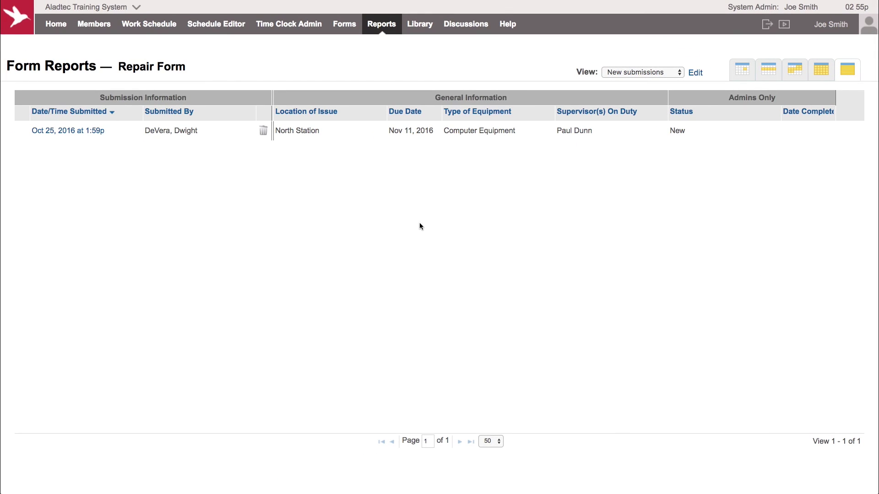